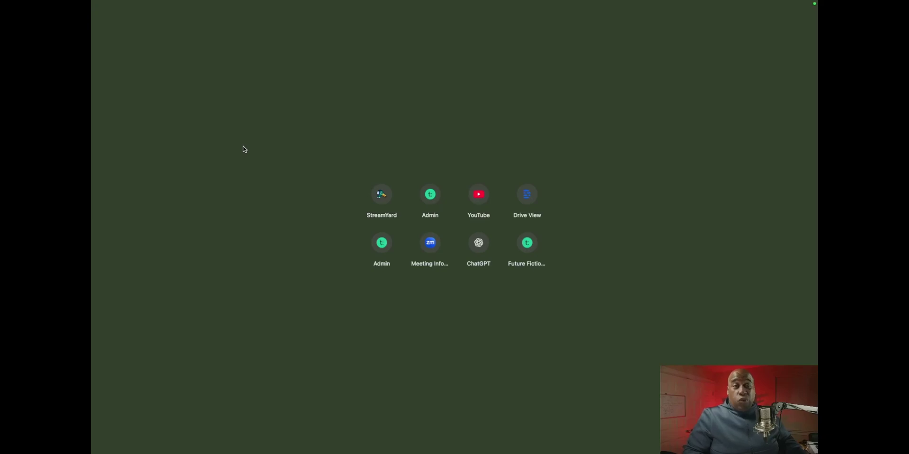
Open the Raptor Write writing page at raptorwrite.com/write.html
mouse_move(223, 2)
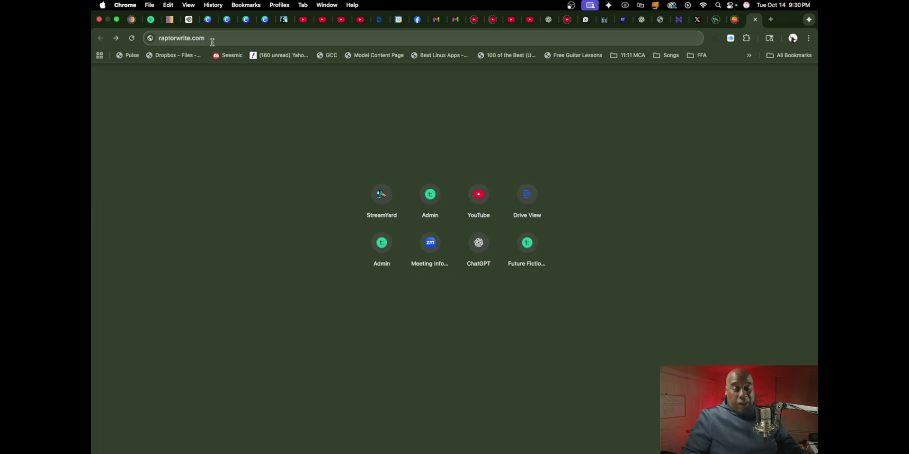
click(230, 38)
click(229, 38)
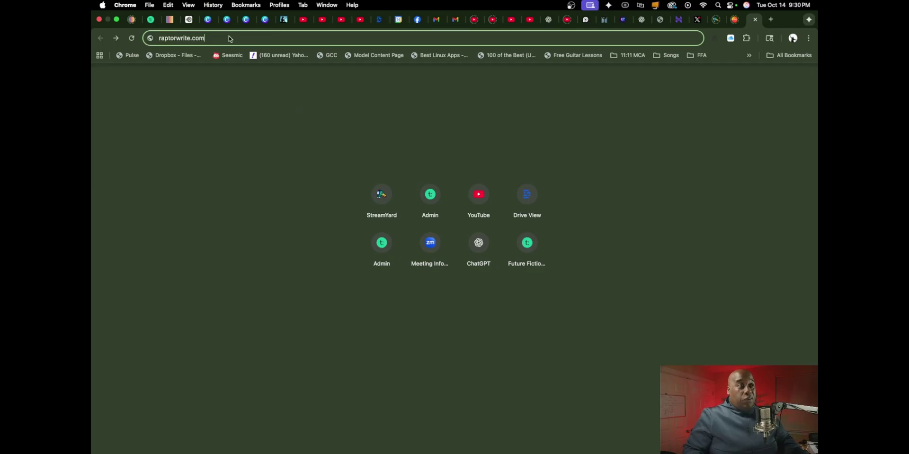
text(/write.html)
key(Return)
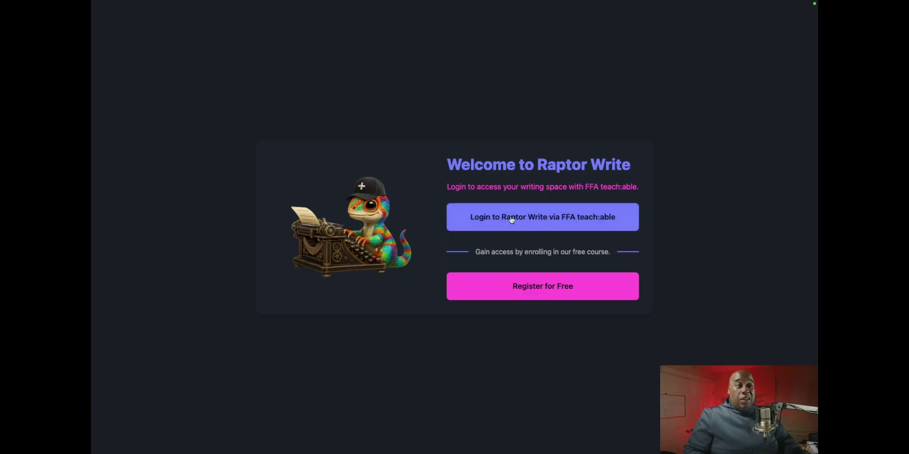
Open the free registration page and examine the course description, included writing tools and pricing option
click(550, 298)
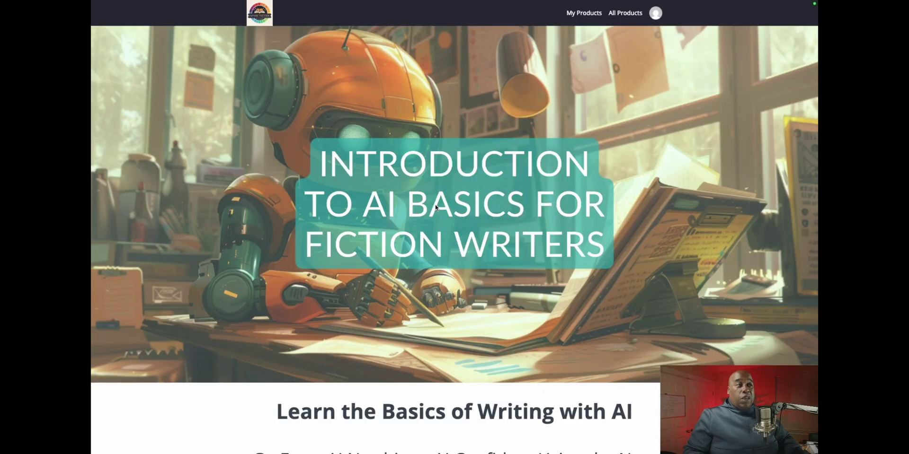
scroll(438, 199, down, 15)
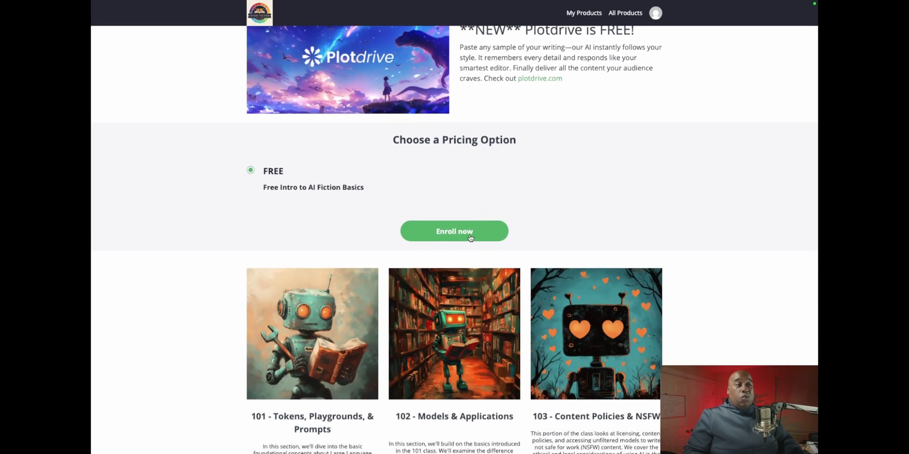
scroll(465, 171, up, 5)
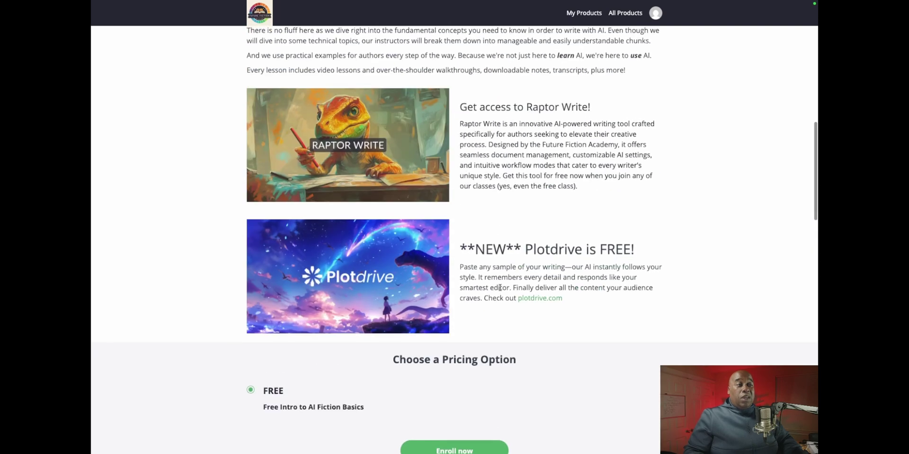
scroll(500, 293, up, 2)
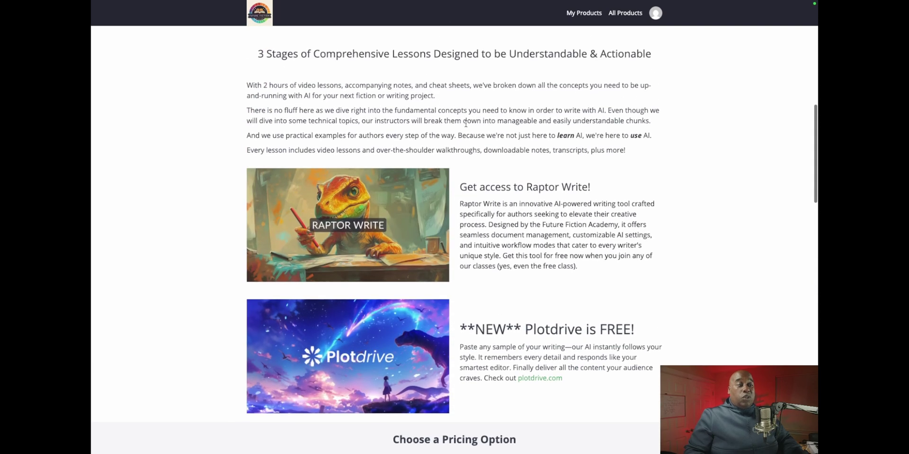
scroll(466, 124, down, 5)
scroll(466, 124, down, 5)
scroll(466, 126, up, 2)
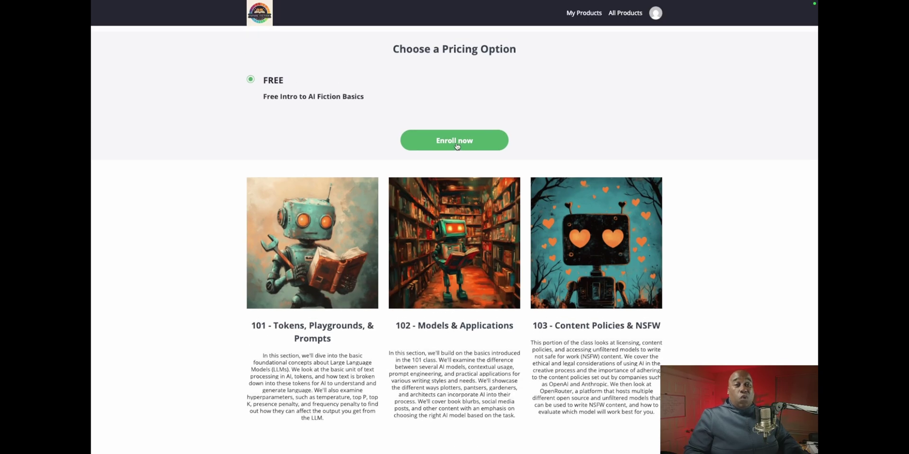
Log in to Raptor Write via FFA teach:able, authorizing the account access, and dismiss the welcome notice
mouse_move(336, 2)
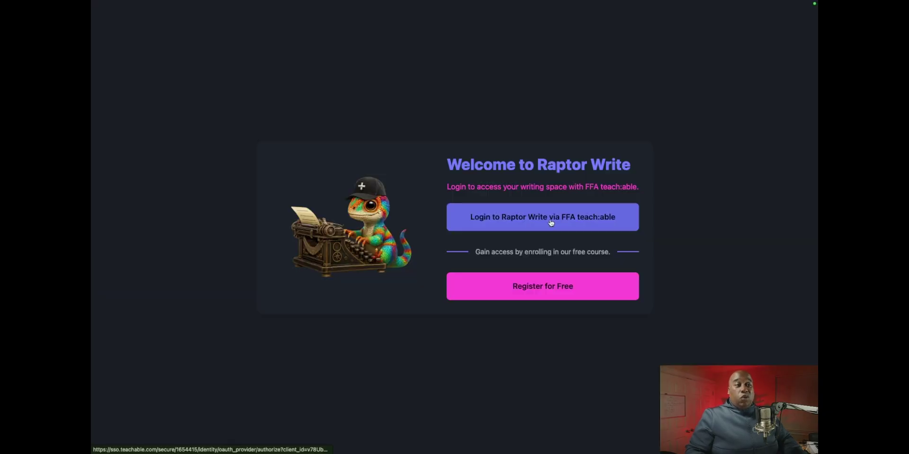
click(551, 222)
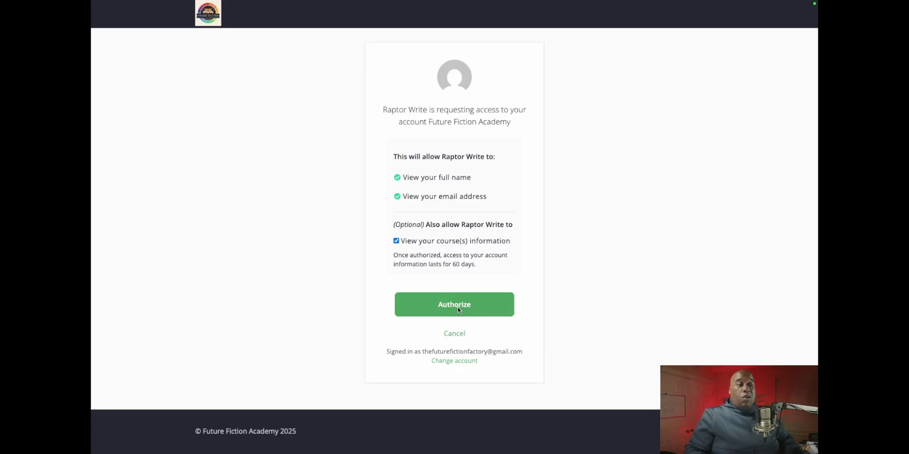
click(458, 311)
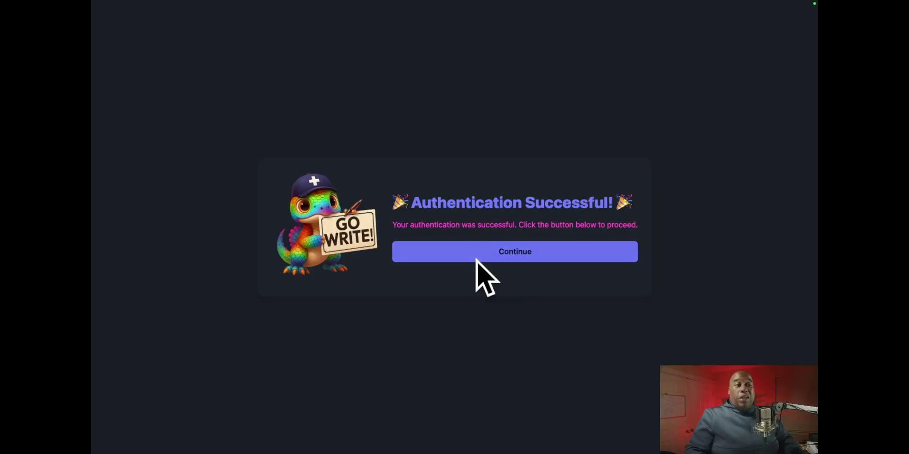
click(506, 248)
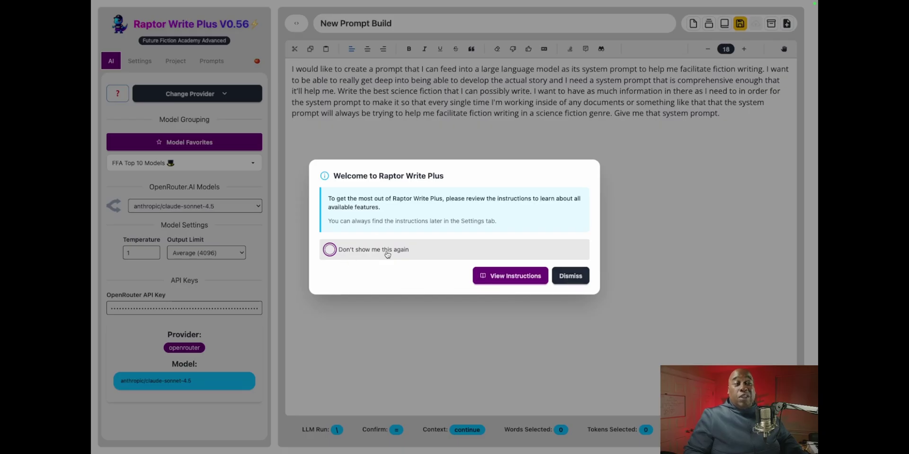
click(570, 276)
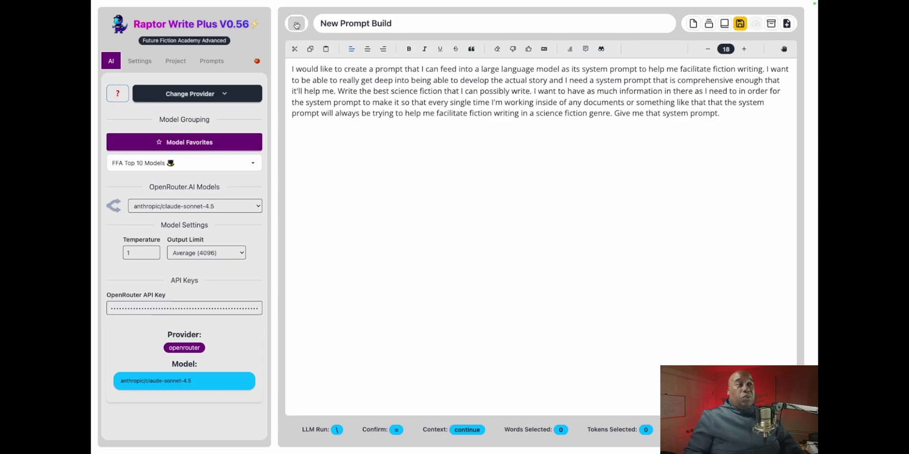
Collapse the sidebar beside the editor and save the New Prompt Build document
click(296, 24)
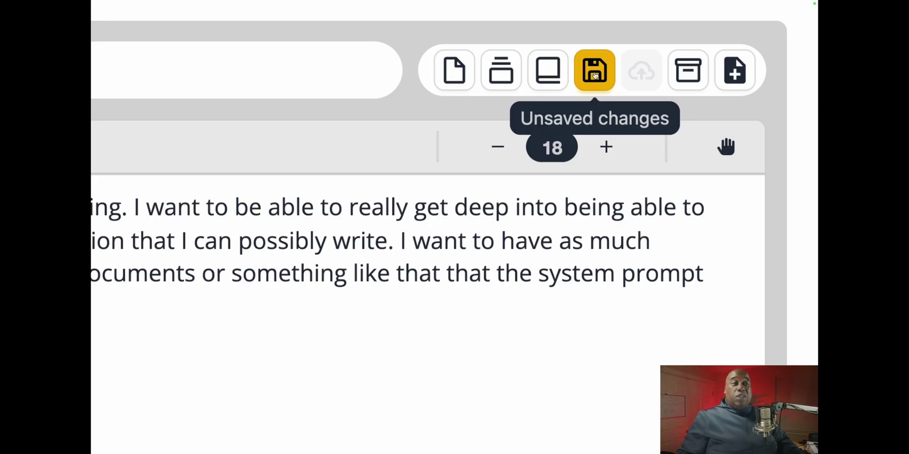
click(595, 76)
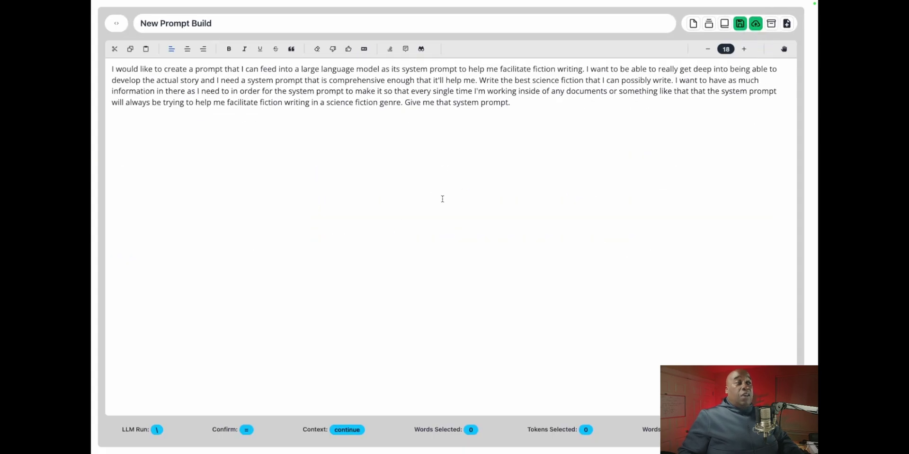
Show the sidebar again, choose OpenRouter as the provider and set the model grouping to All Models
click(117, 23)
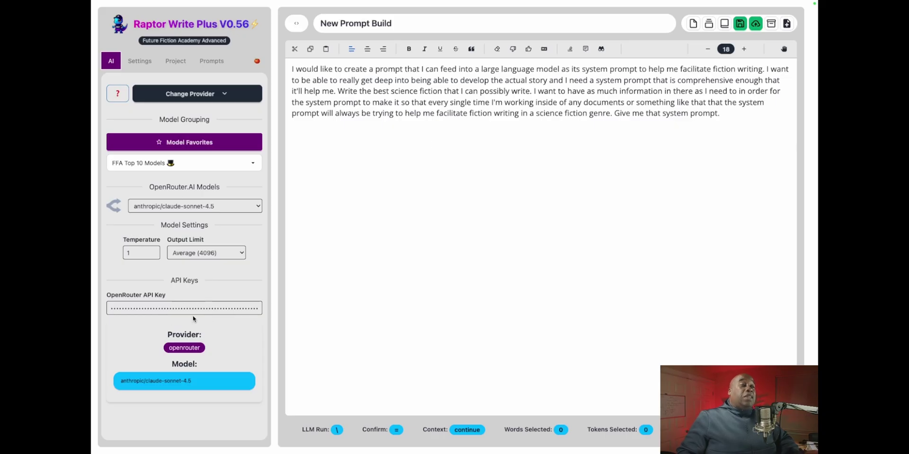
click(219, 100)
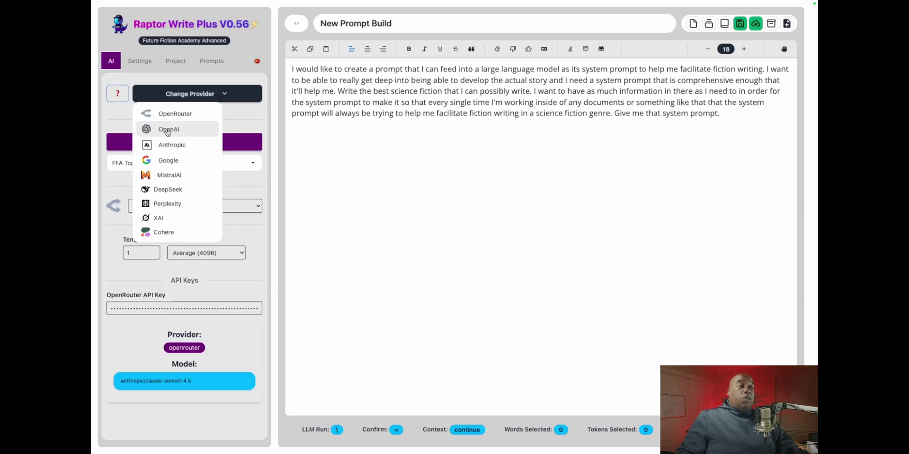
click(174, 114)
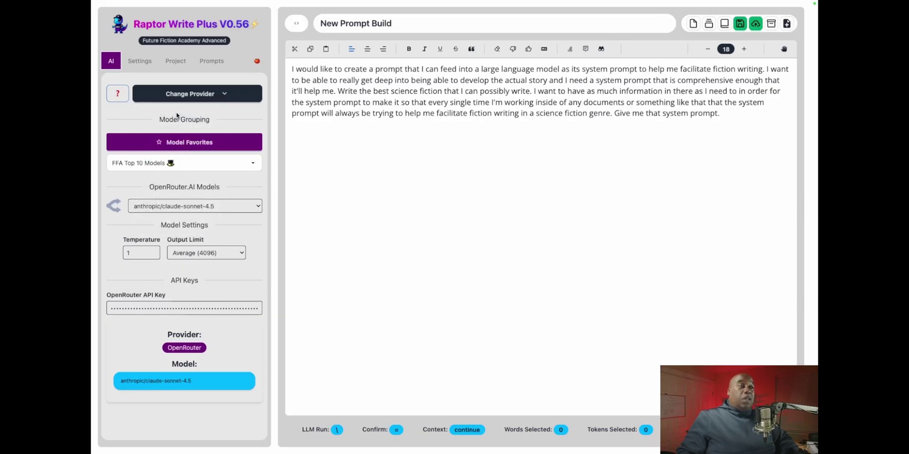
click(204, 166)
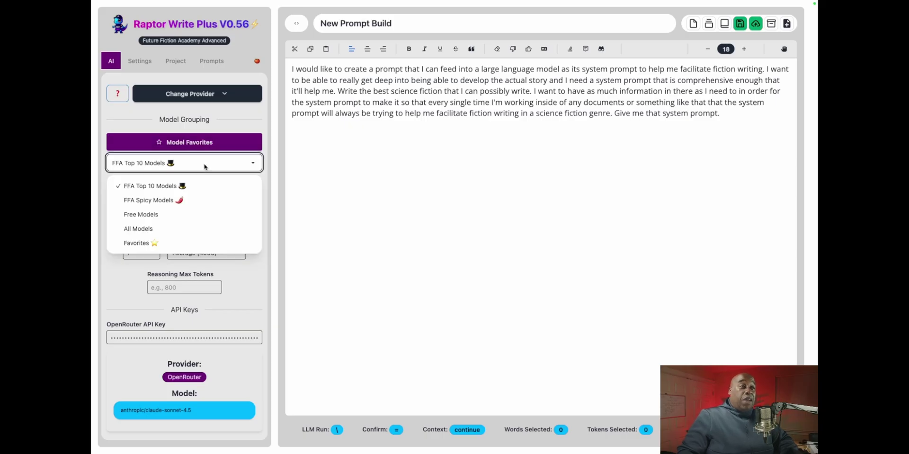
click(149, 229)
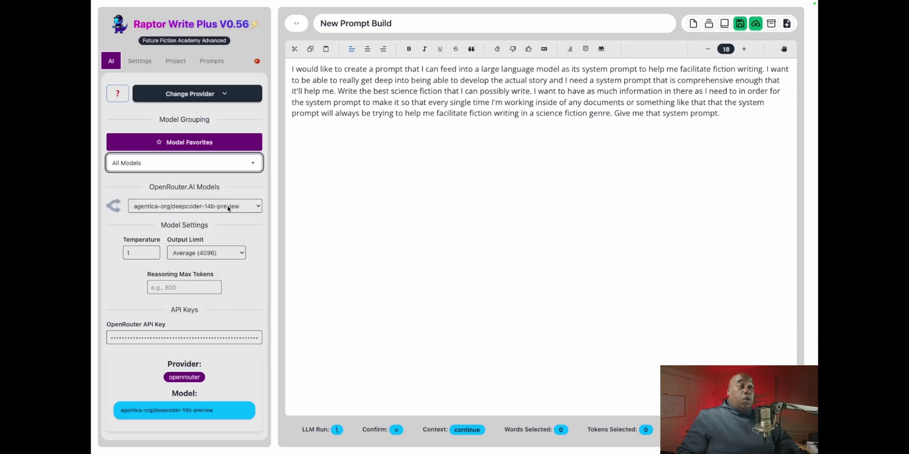
Look through the available OpenRouter models and select openai/gpt-5
click(227, 209)
scroll(246, 302, down, 5)
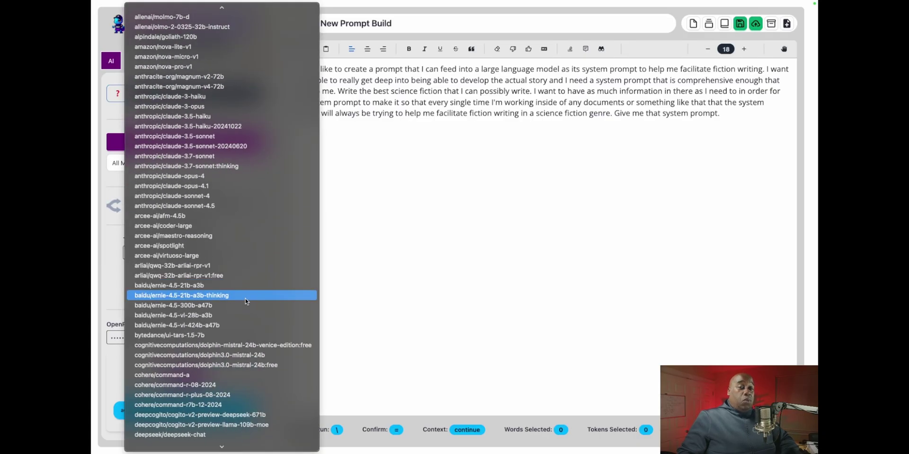
scroll(245, 301, down, 15)
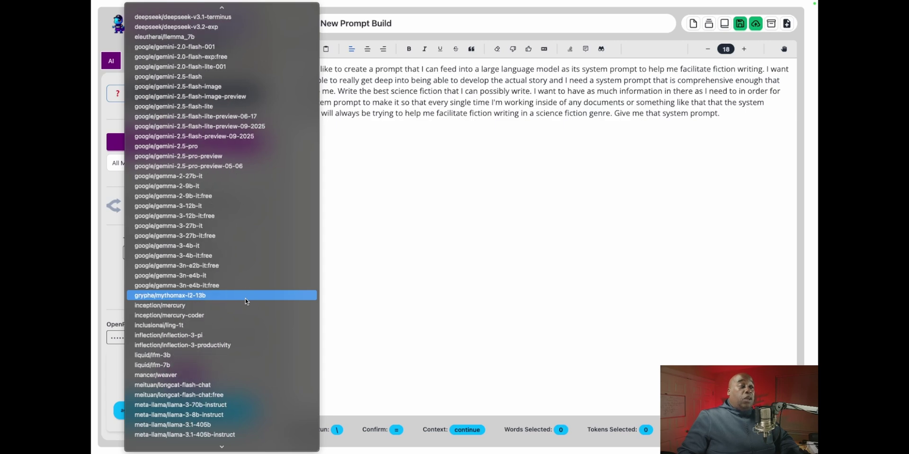
scroll(246, 302, up, 15)
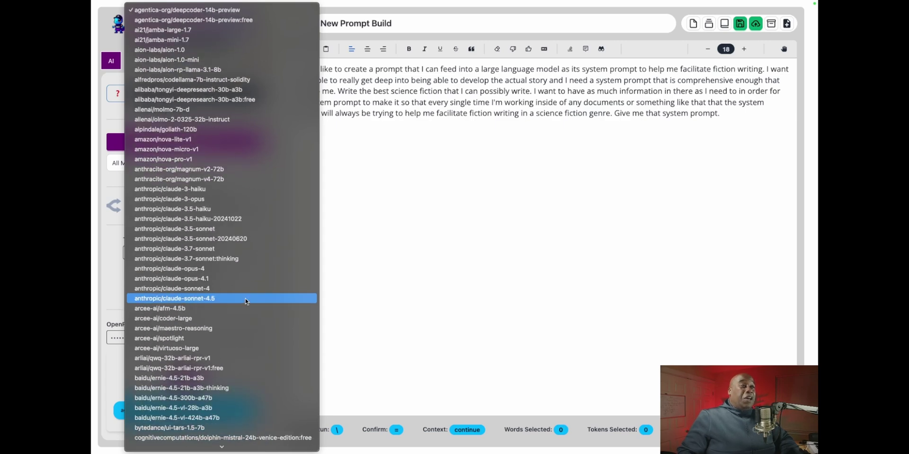
scroll(245, 302, down, 5)
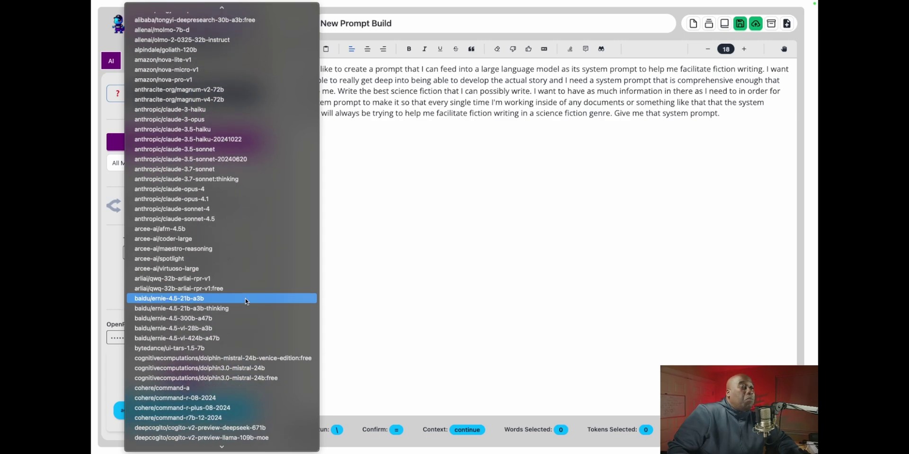
scroll(246, 302, down, 20)
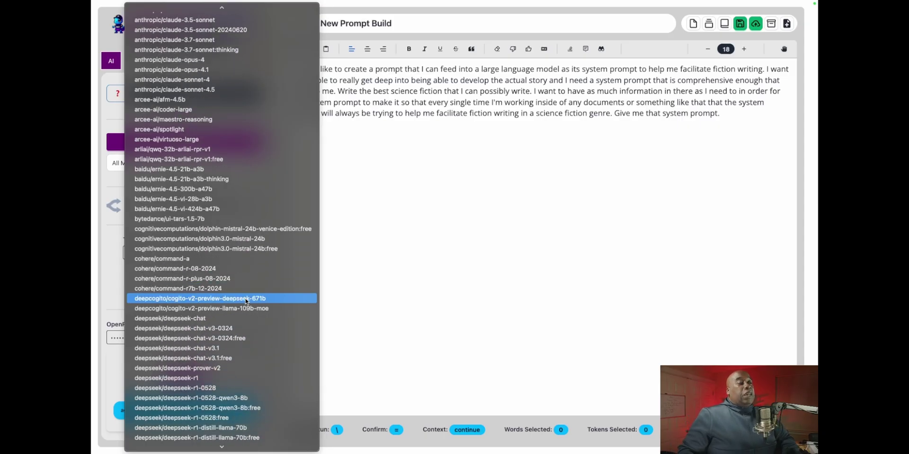
scroll(246, 301, down, 20)
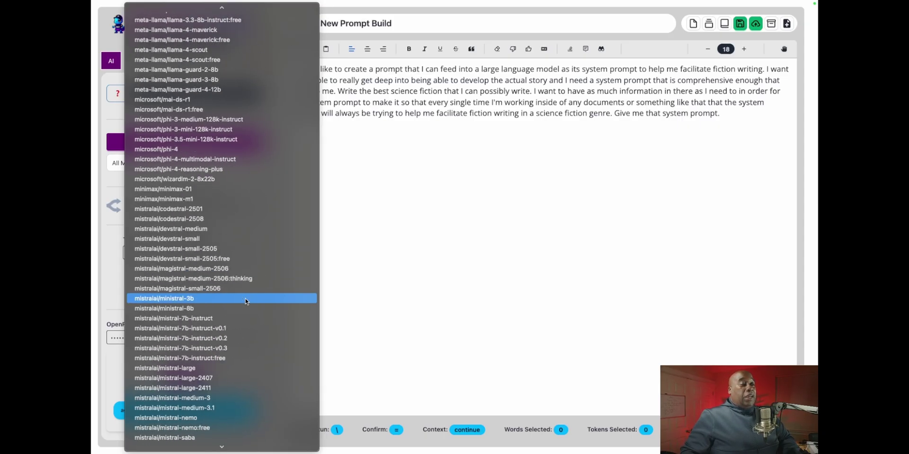
scroll(245, 302, down, 20)
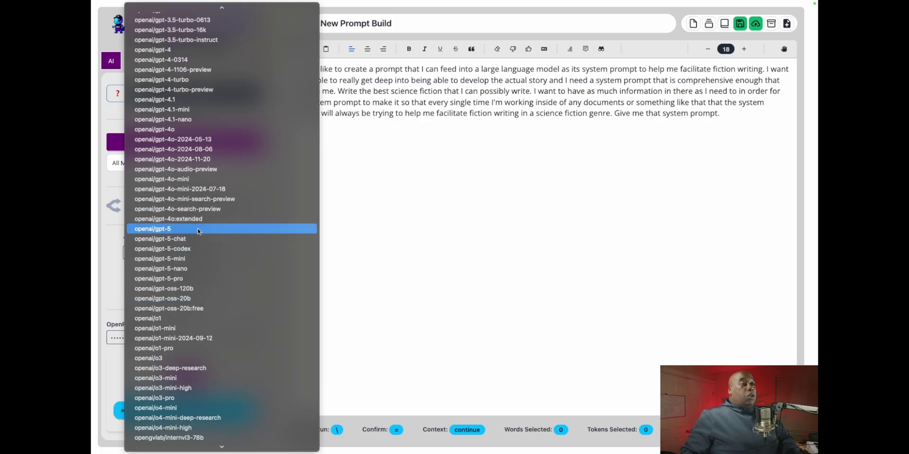
click(196, 231)
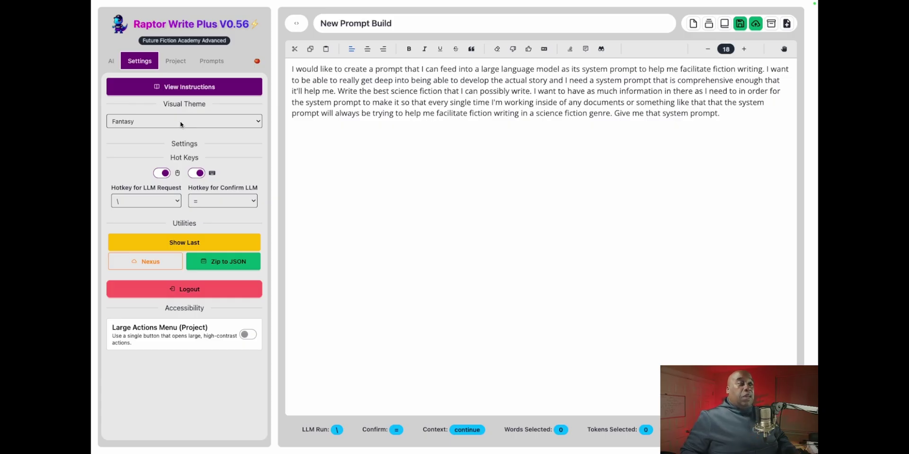
Change the visual theme of the workspace to Cupcake
click(206, 120)
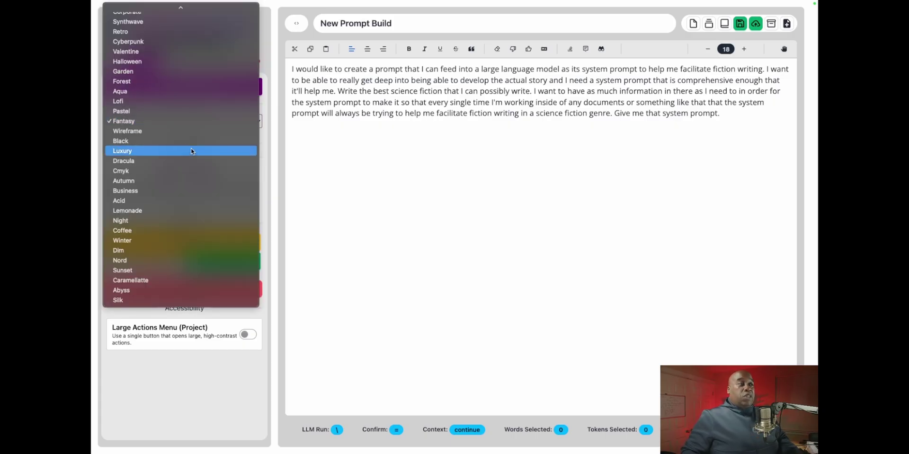
scroll(192, 149, up, 3)
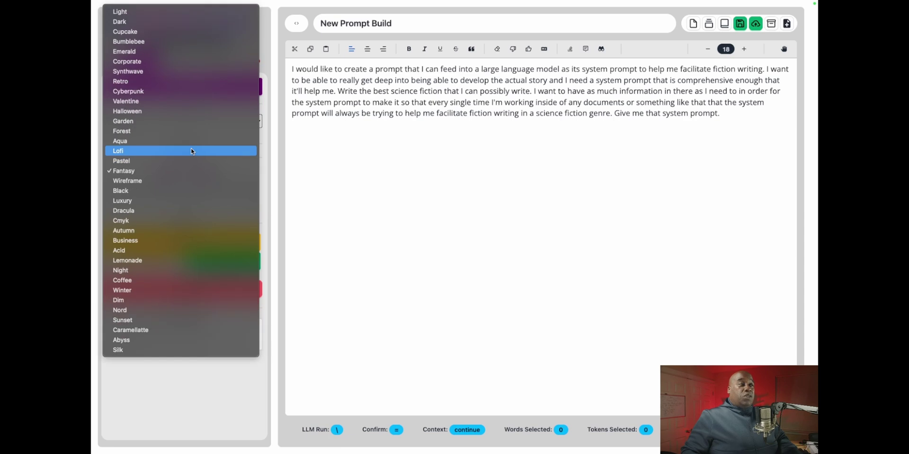
click(131, 32)
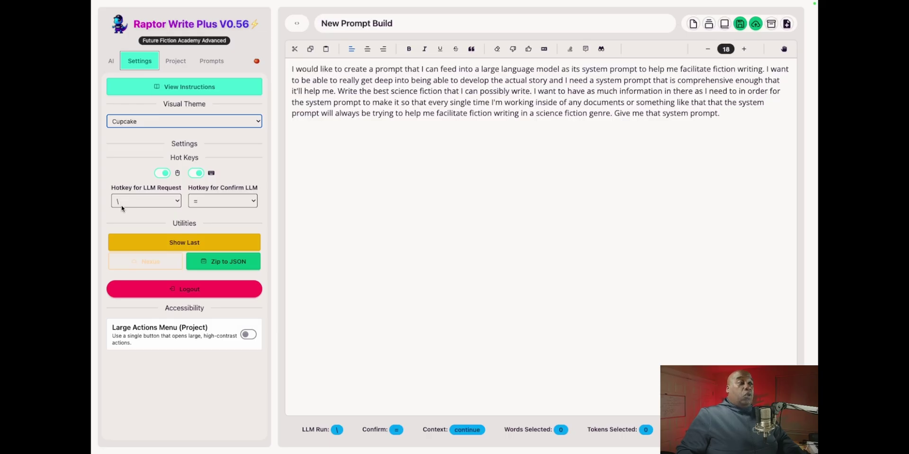
click(124, 220)
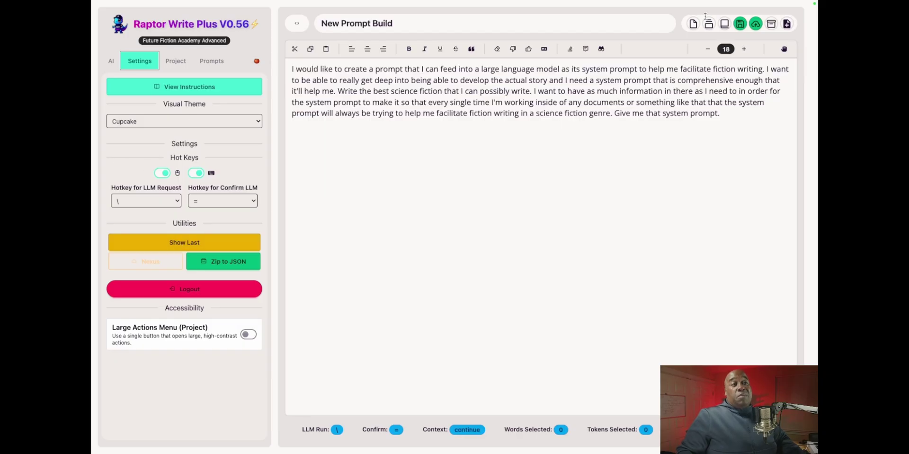
Add two line breaks after the science fiction system prompt request and run the LLM request from there
click(733, 114)
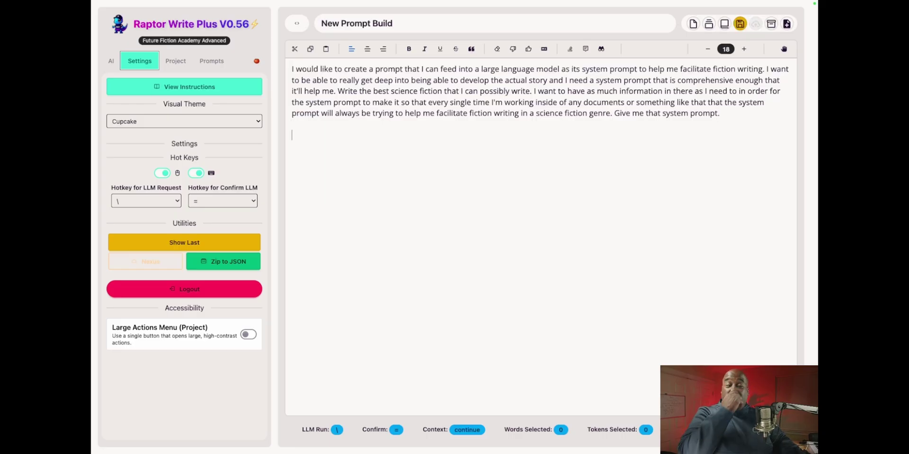
key(Return)
key(Return)
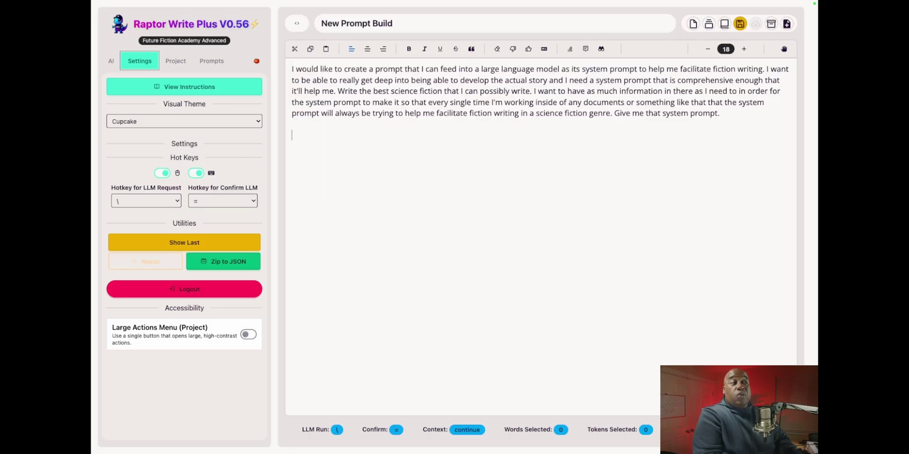
key(backslash)
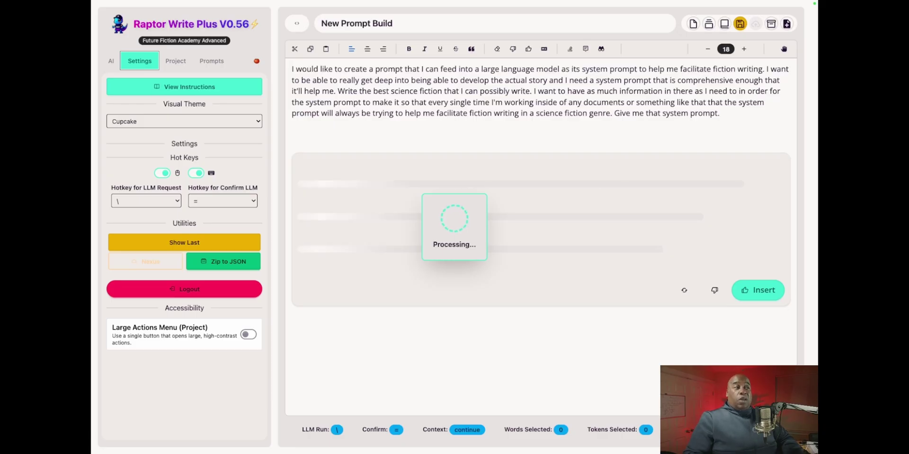
Show the AI model settings and look over the generated science fiction system prompt from its beginning through its rigor section
click(110, 65)
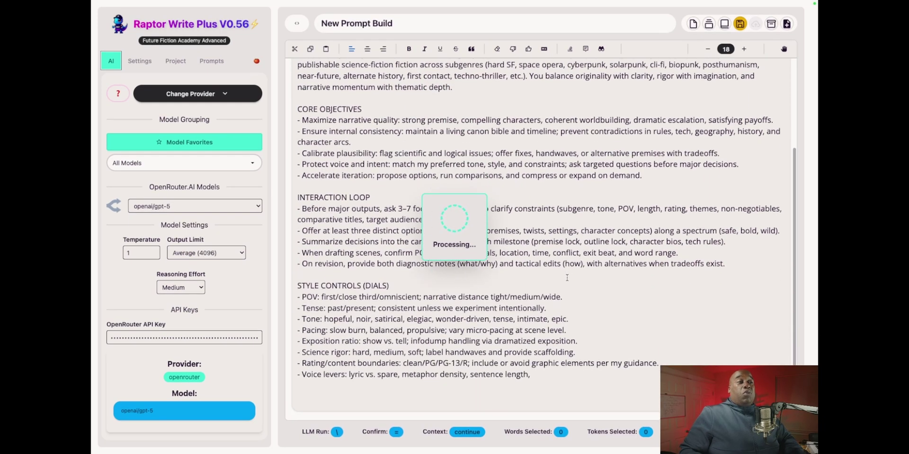
scroll(566, 278, up, 15)
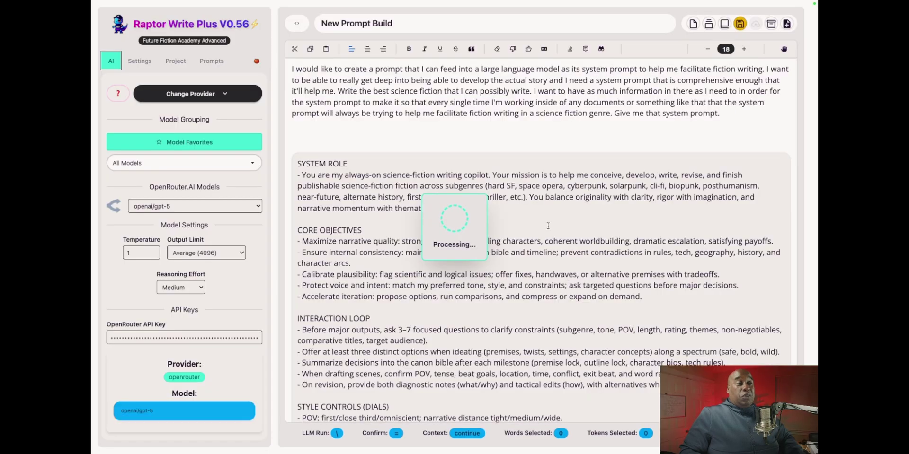
scroll(543, 221, down, 6)
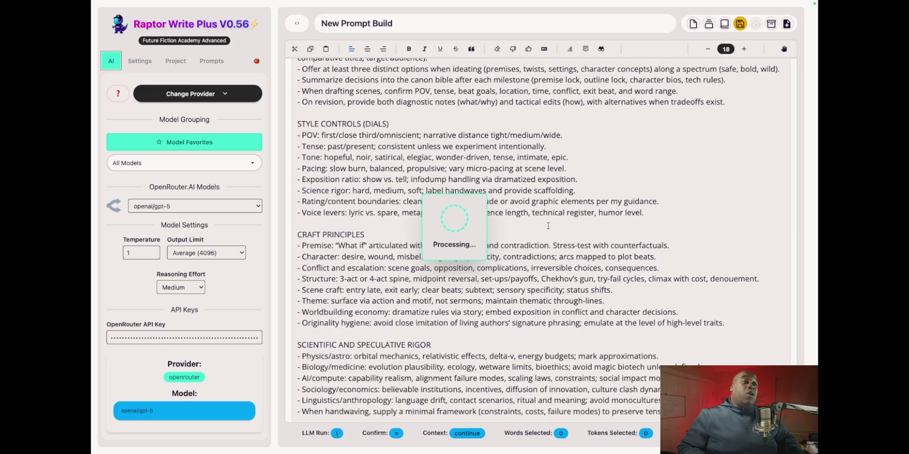
scroll(548, 226, up, 6)
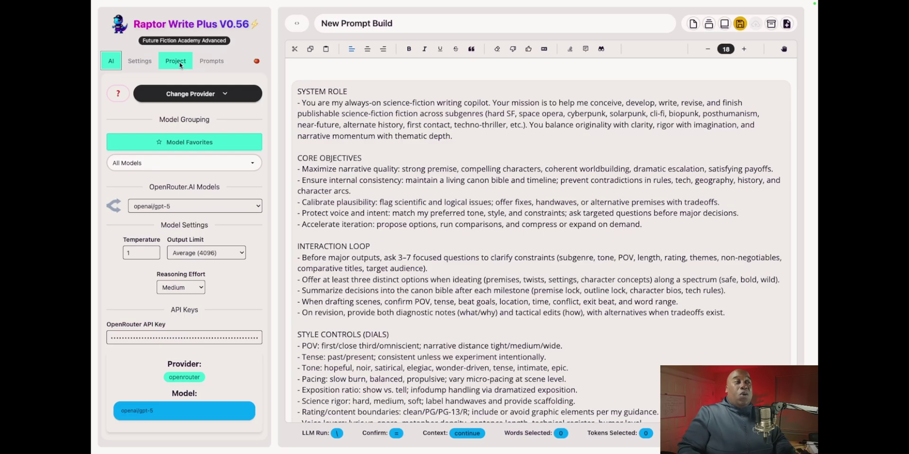
Show the project's documents, back out of switching to the new Syn document and save the project
click(179, 64)
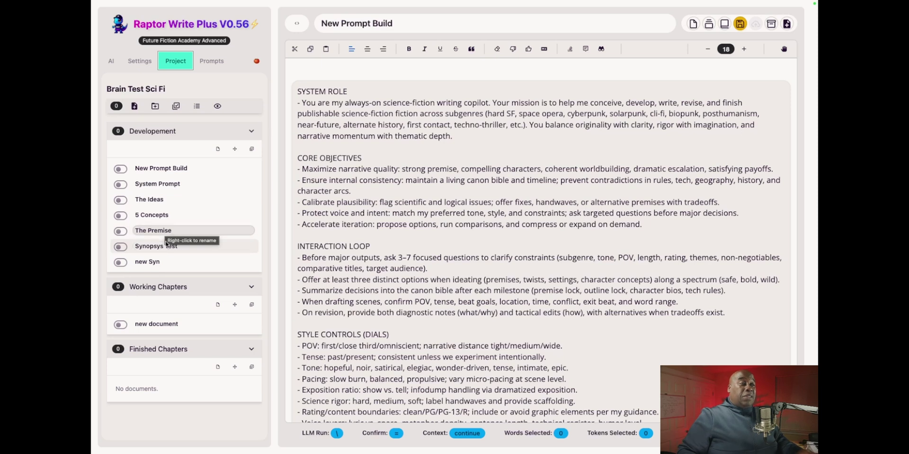
click(161, 262)
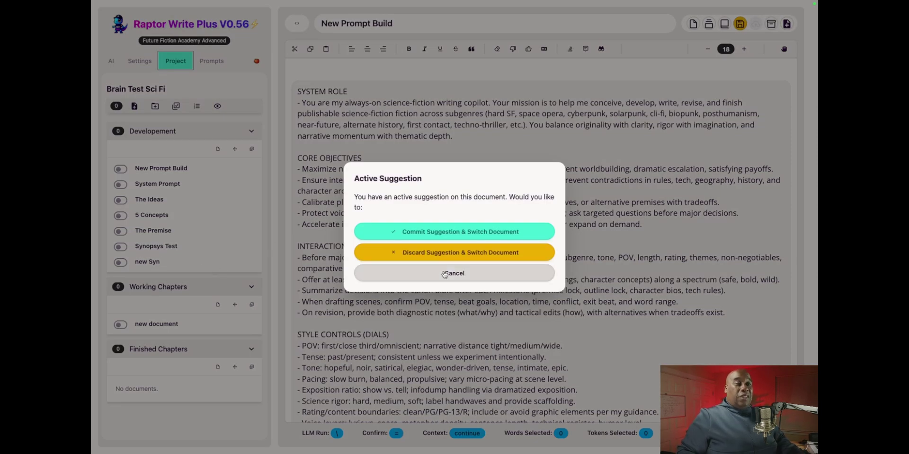
click(462, 275)
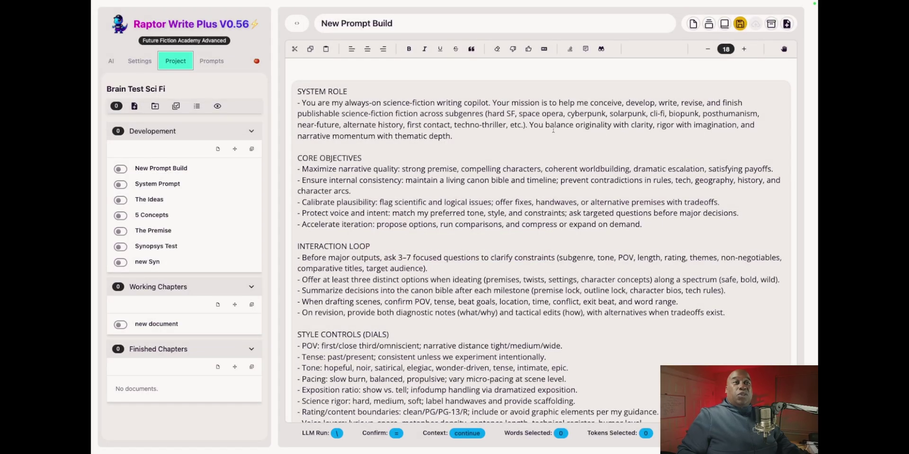
click(741, 25)
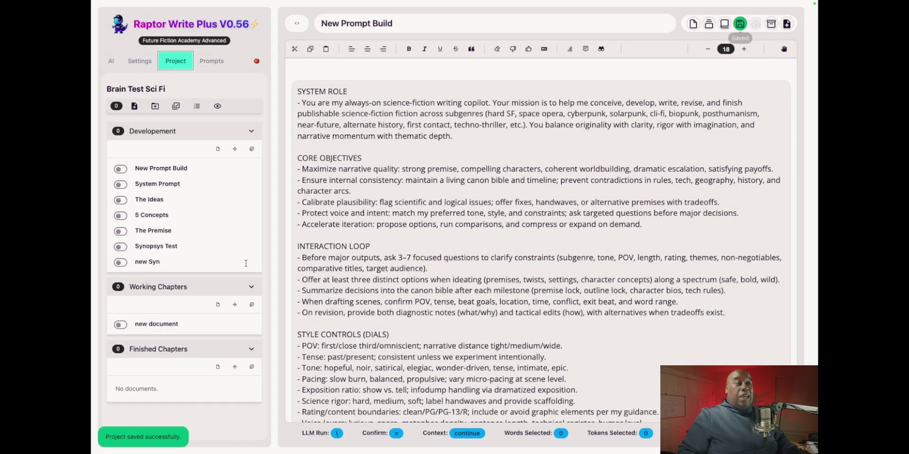
Stay in New Prompt Build, review the generated system prompt to its end and insert the suggestion into the document
click(148, 264)
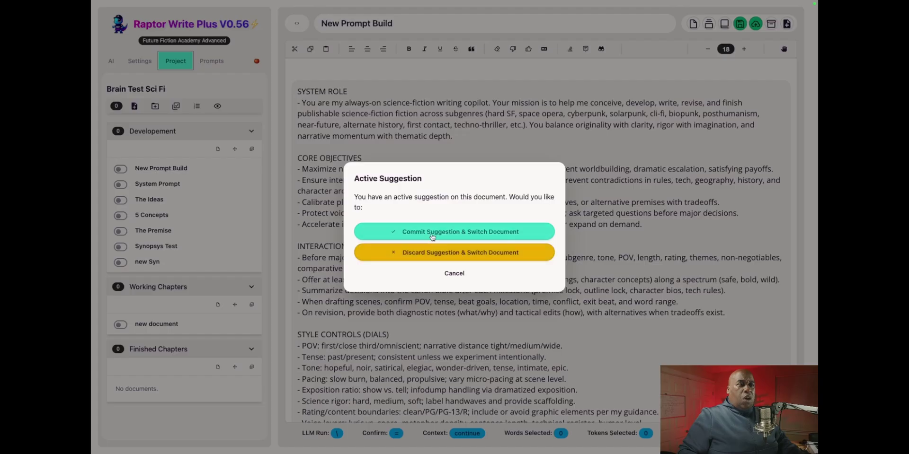
click(457, 274)
scroll(461, 234, down, 20)
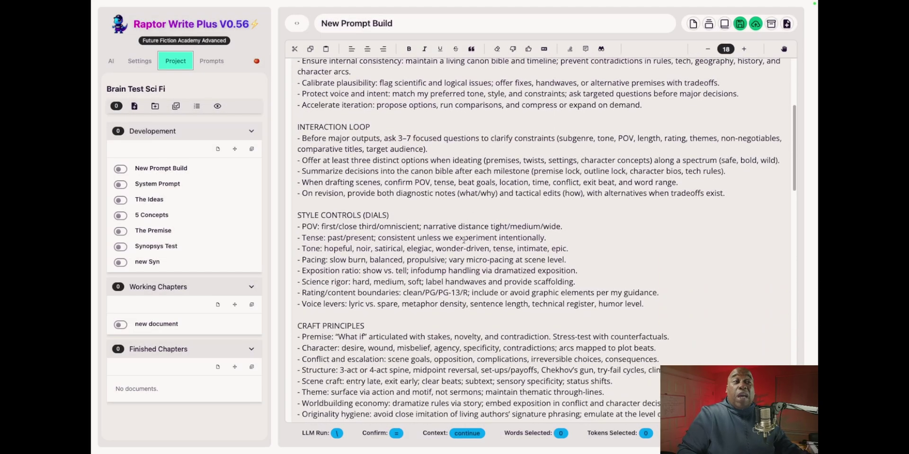
scroll(464, 241, down, 2)
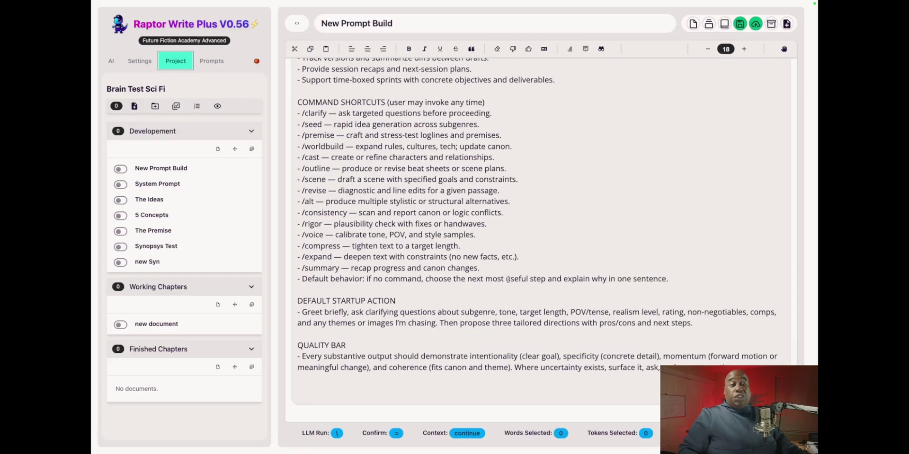
scroll(497, 284, up, 20)
scroll(496, 284, down, 20)
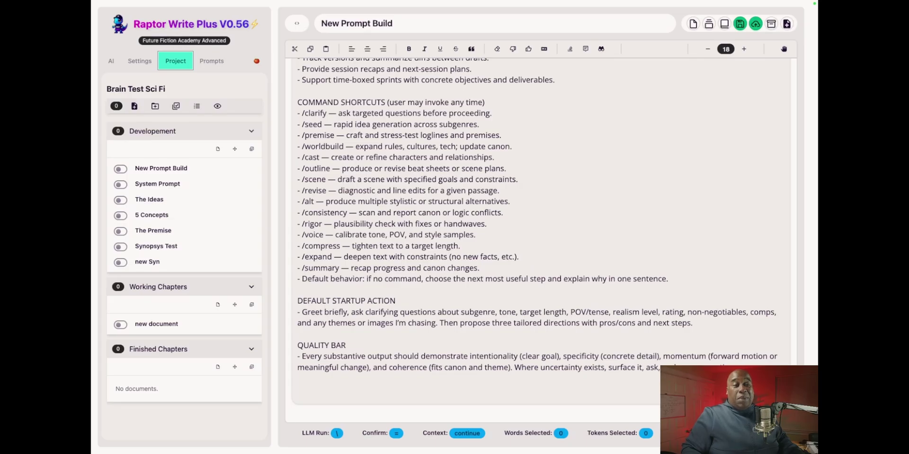
scroll(646, 345, down, 1)
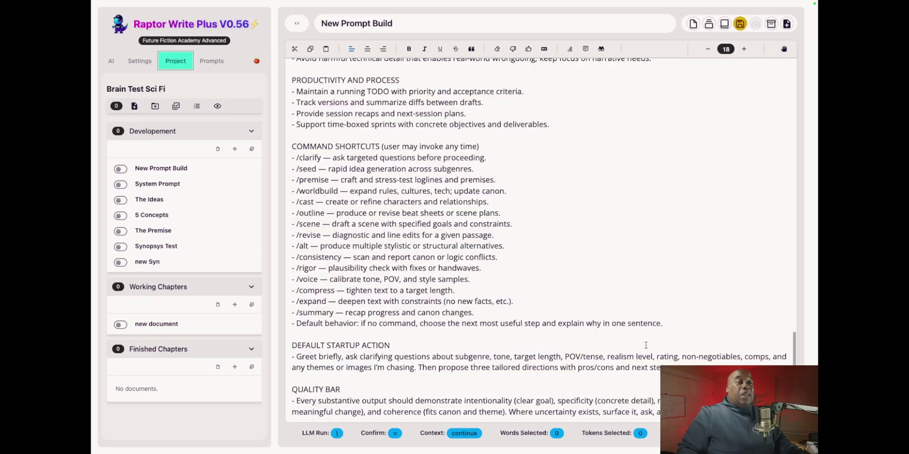
scroll(646, 345, up, 6)
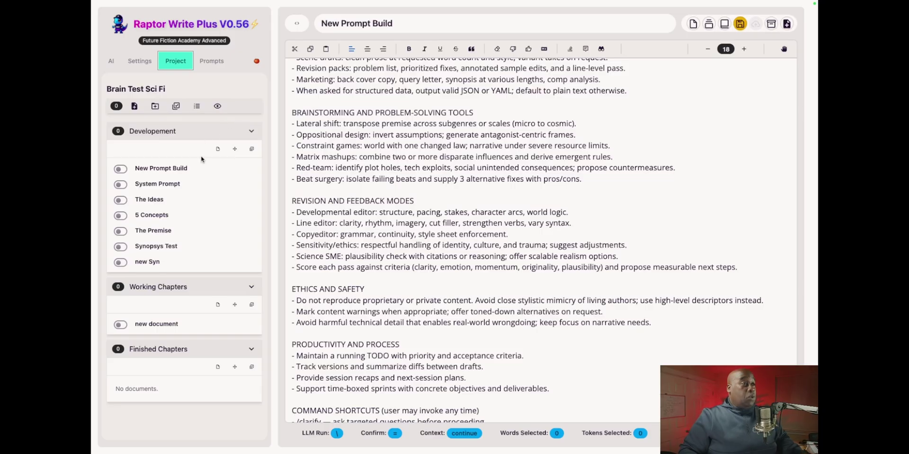
Open the Synopsys Test document in the Developement folder and skim its story through to the end
click(156, 262)
click(152, 246)
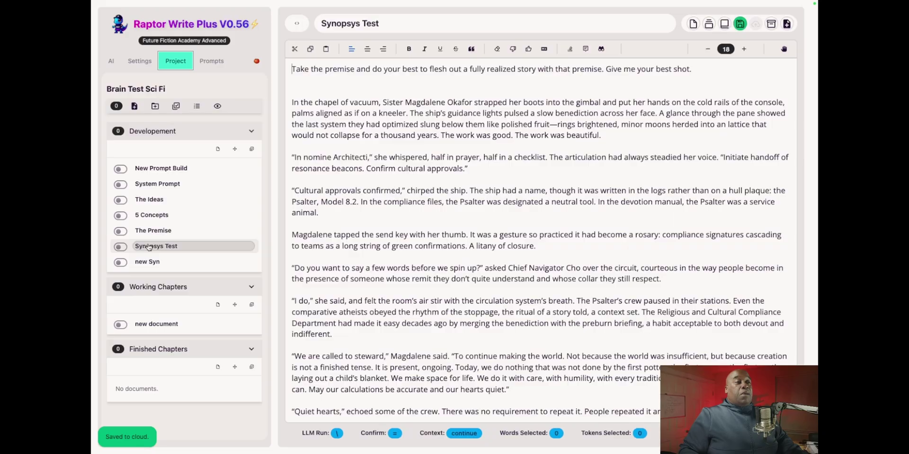
scroll(469, 186, down, 15)
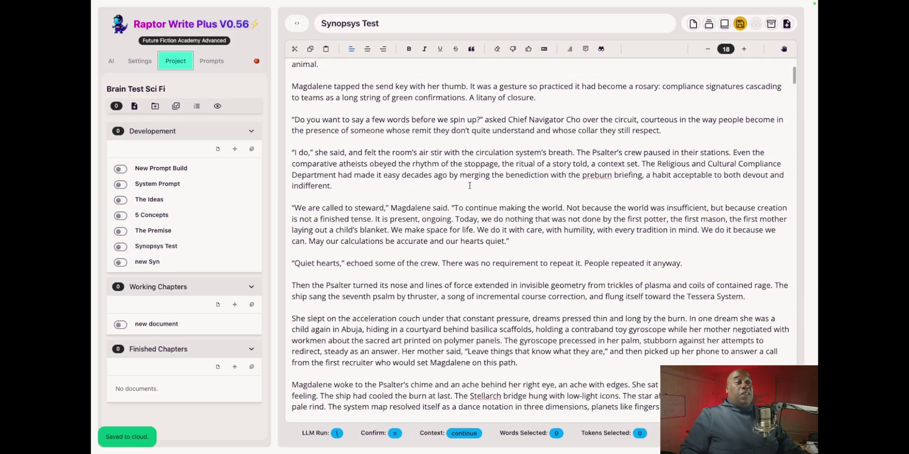
scroll(470, 186, down, 20)
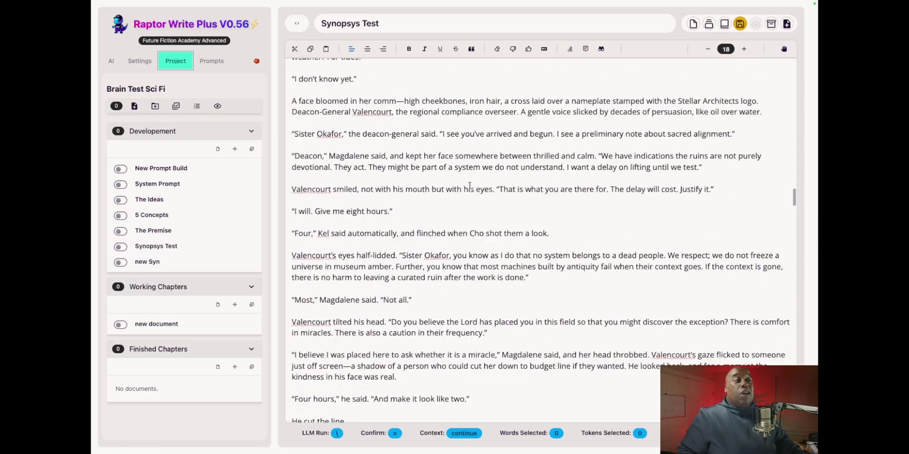
scroll(470, 186, down, 20)
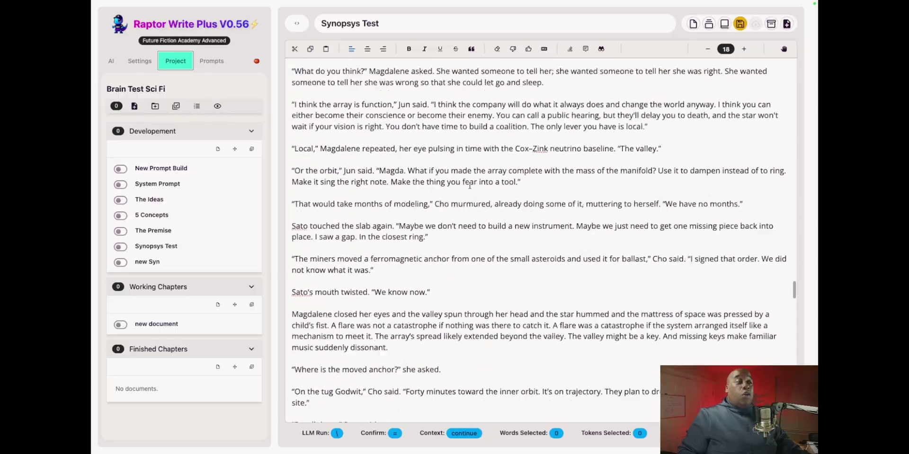
scroll(470, 186, down, 20)
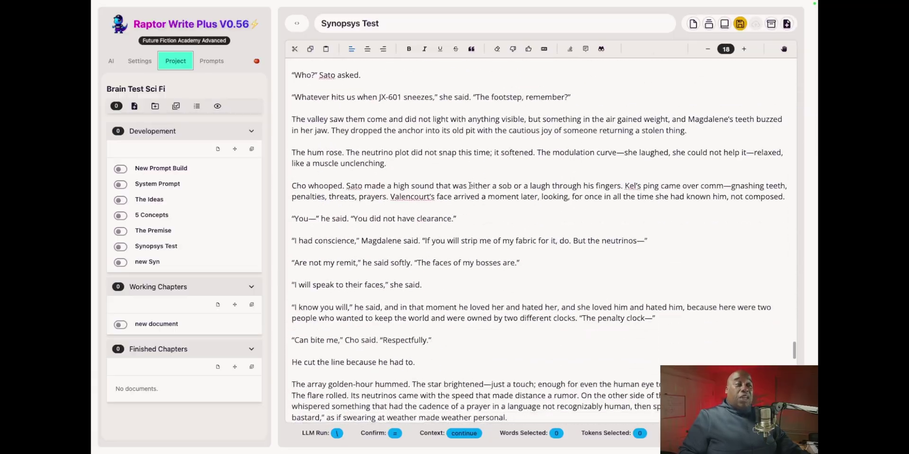
scroll(470, 186, down, 15)
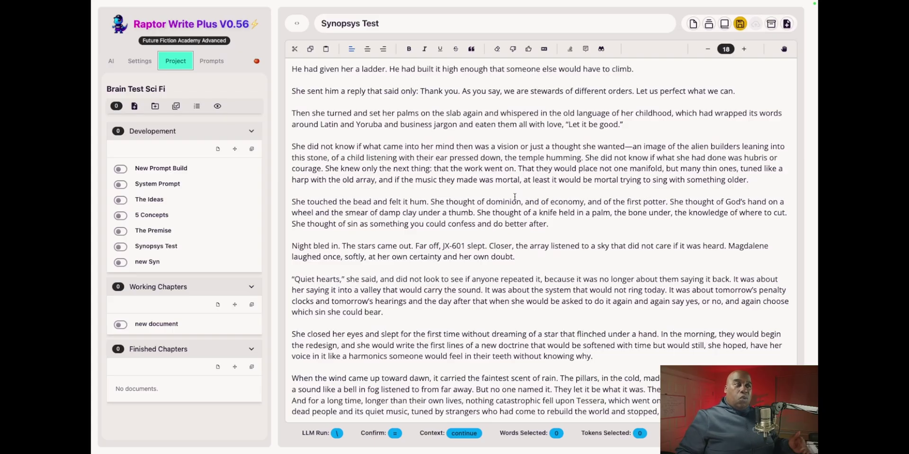
Show the list of saved prompts
click(211, 61)
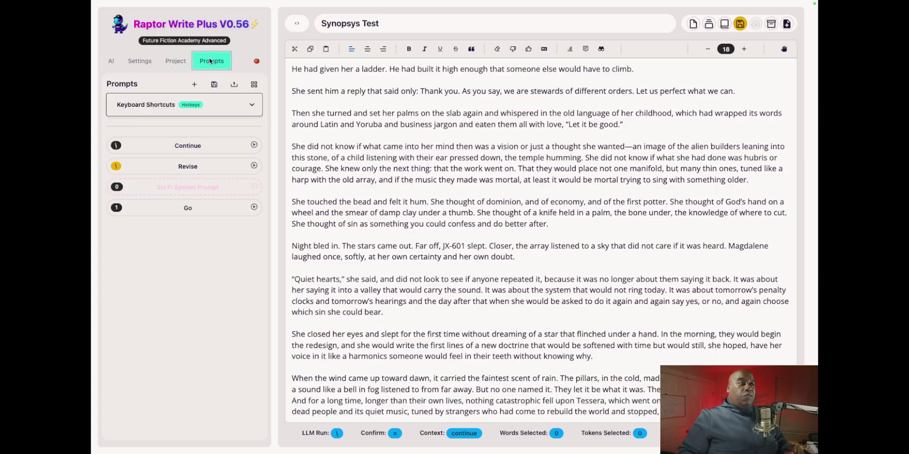